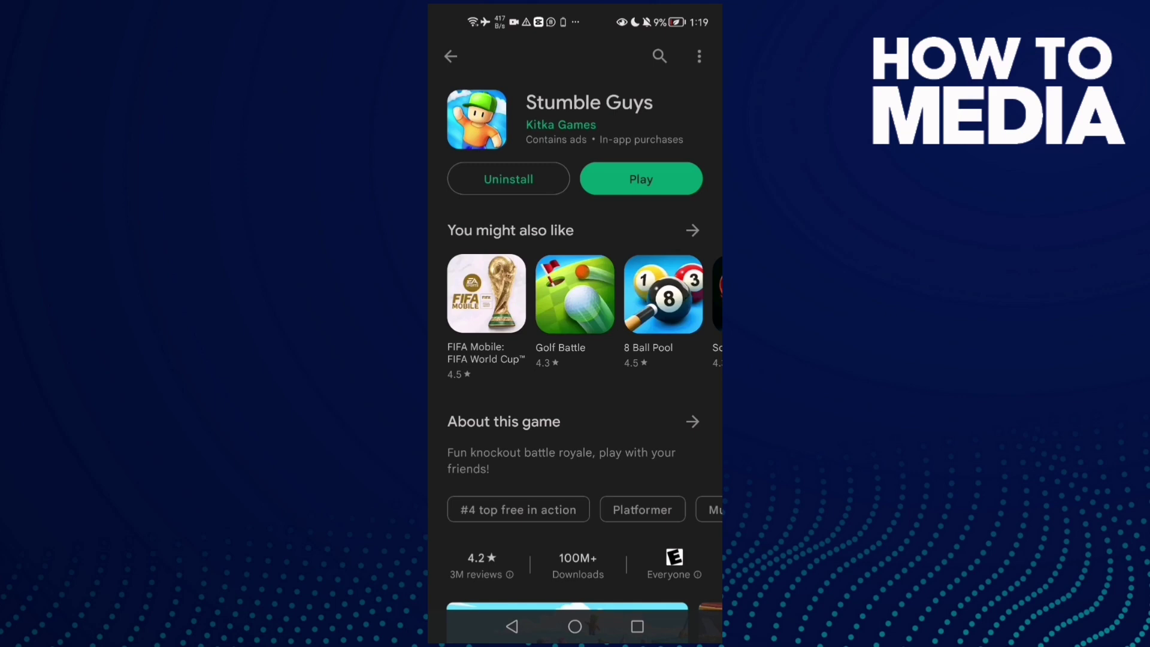
- Go home, then find Stumble Guys in Settings' app list by searching 'stum'
click(576, 627)
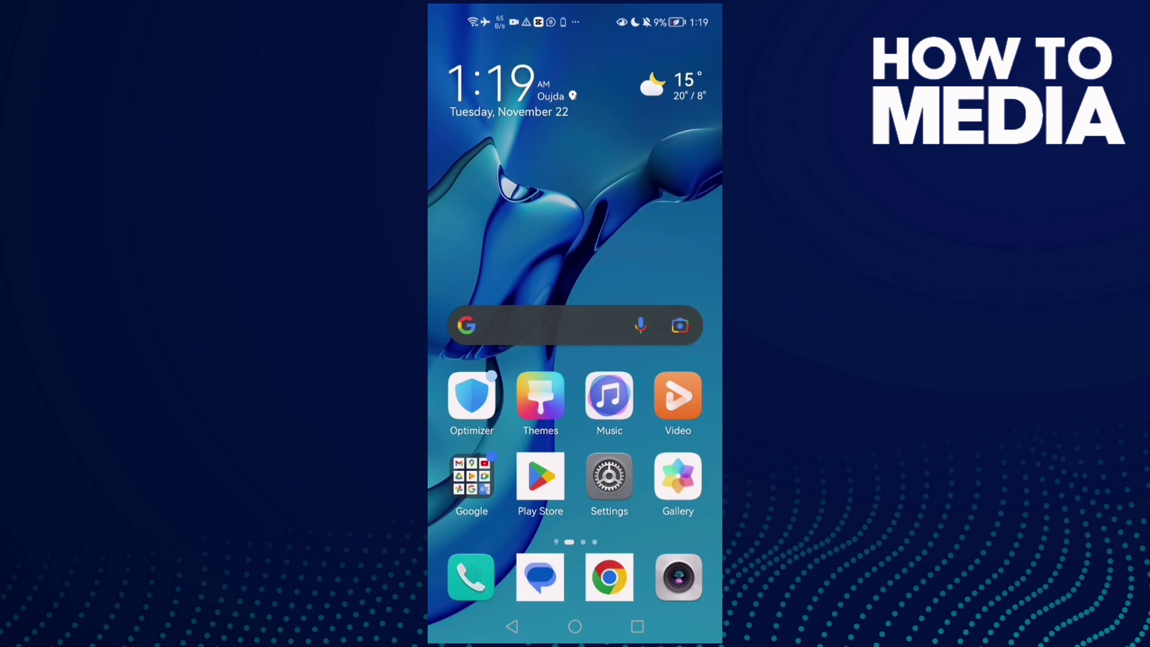
click(610, 478)
click(557, 213)
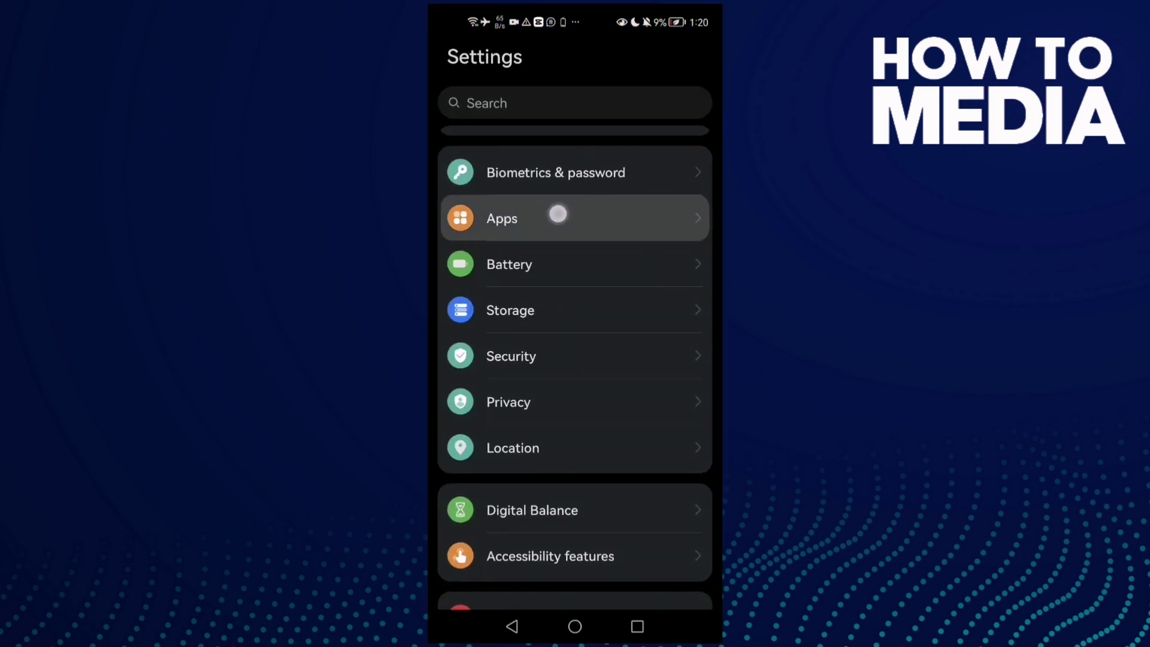
click(615, 105)
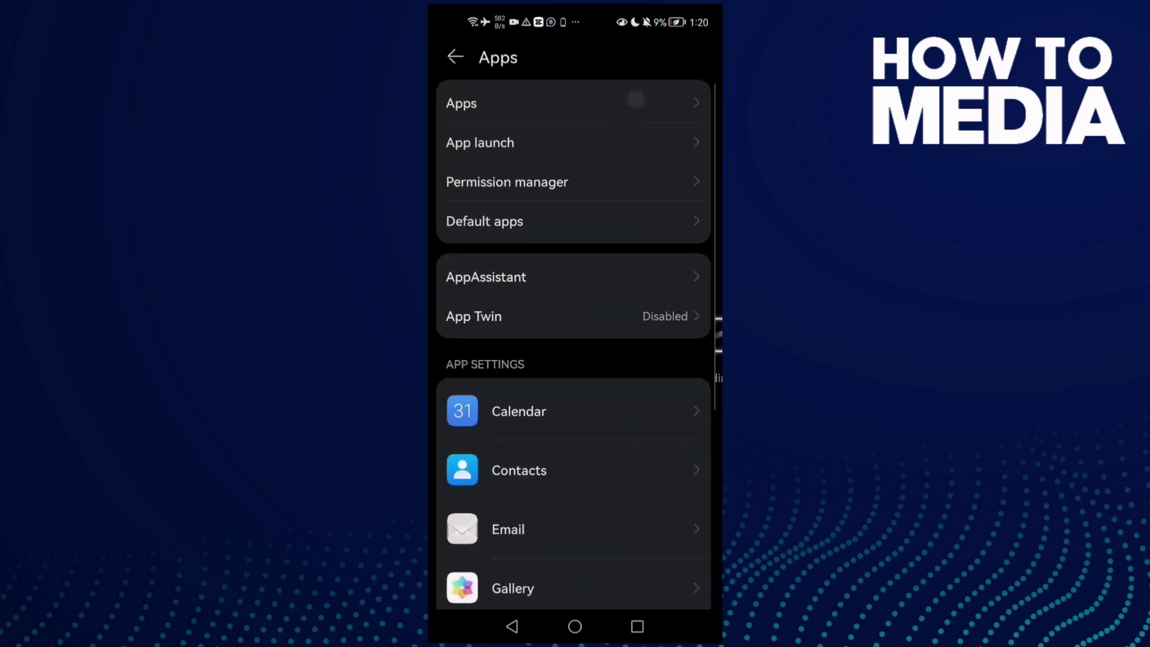
click(540, 103)
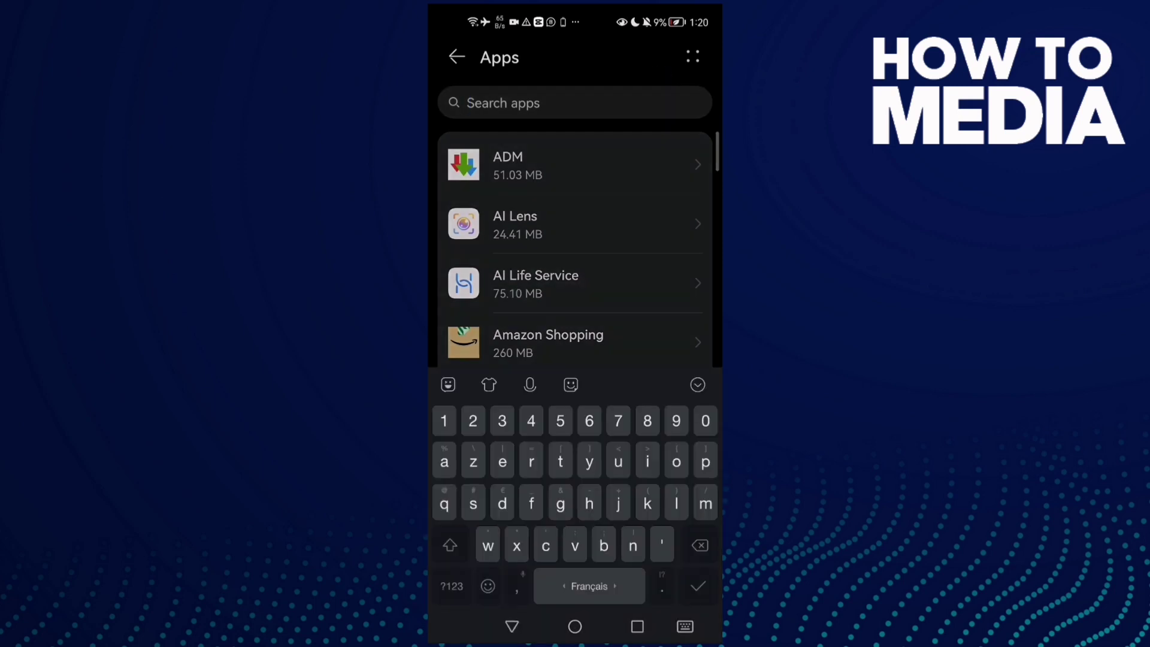
text(stum)
click(589, 169)
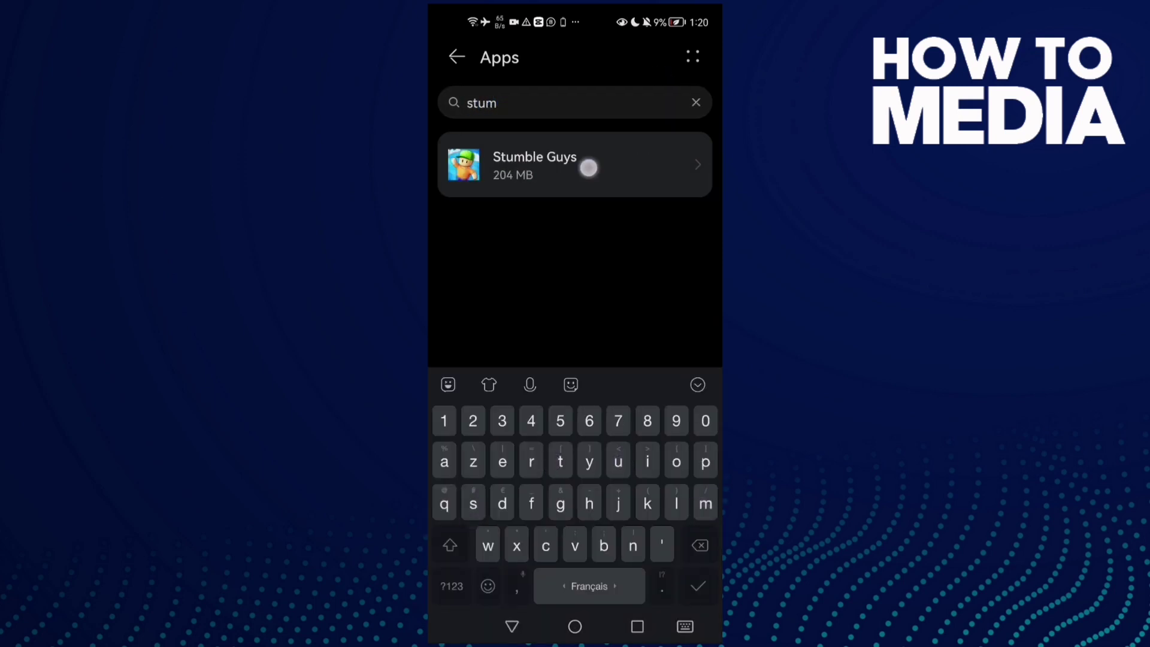
- Clear Stumble Guys' storage data to 0 B and force-stop the game
click(546, 373)
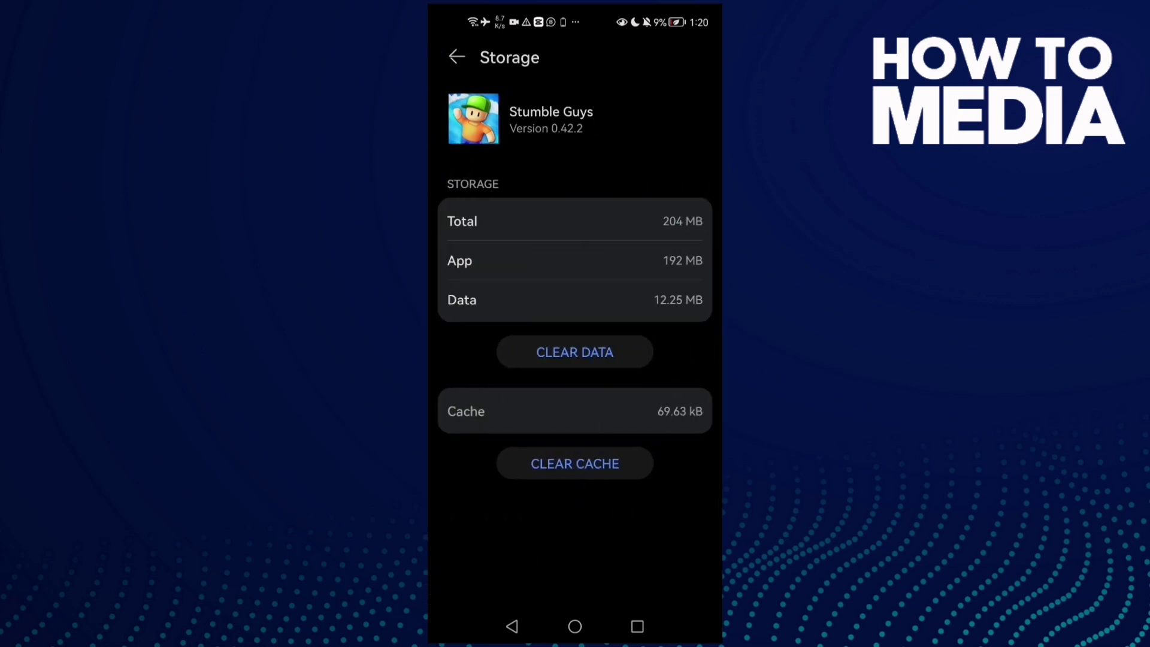
click(594, 353)
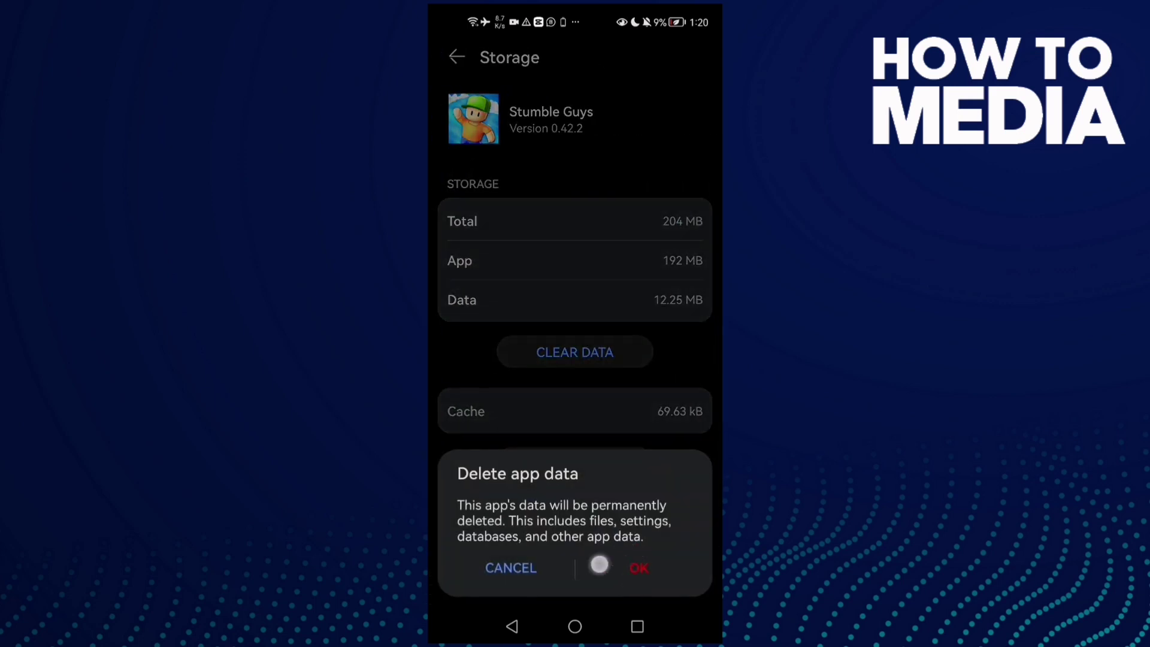
click(638, 568)
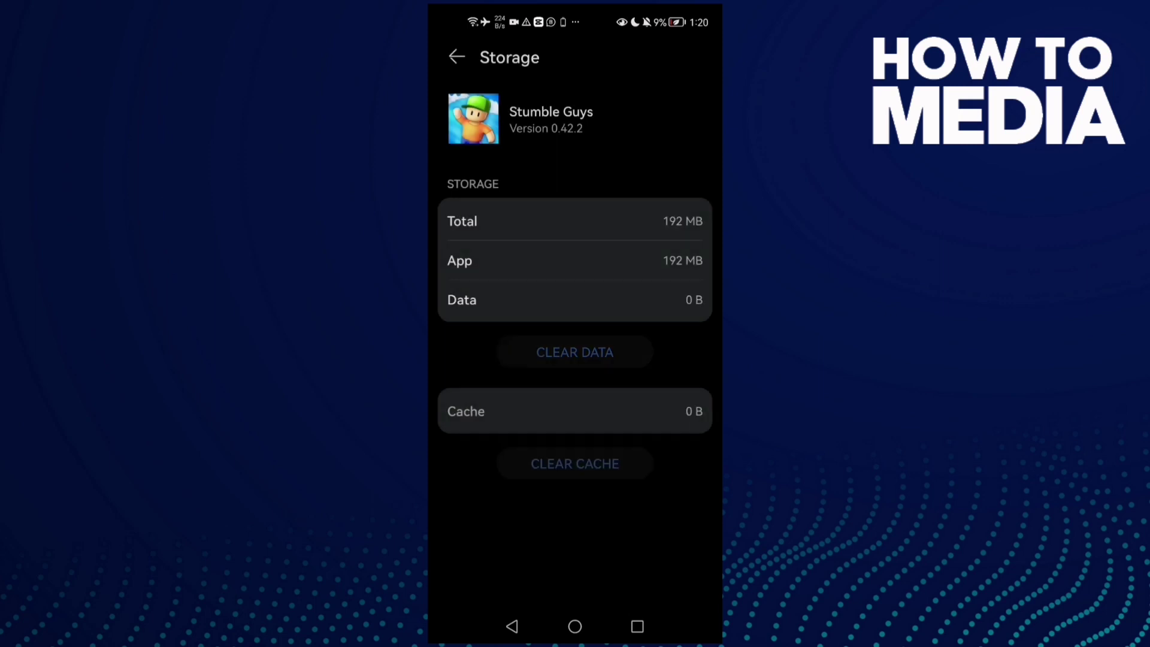
click(512, 627)
click(617, 174)
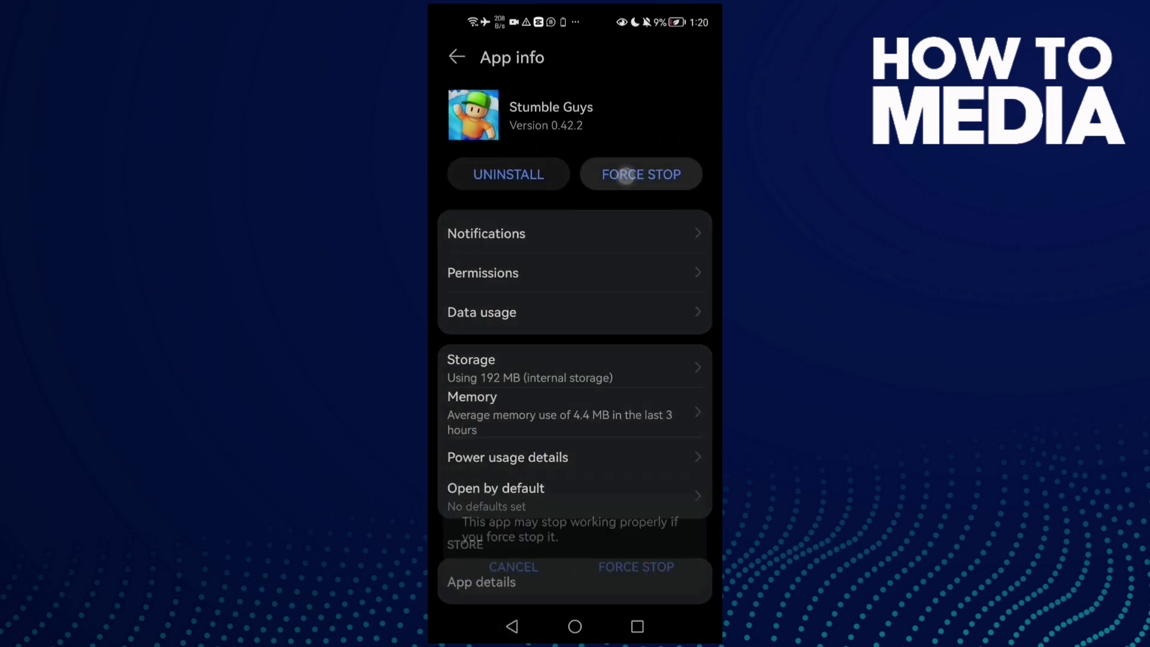
click(642, 562)
click(575, 626)
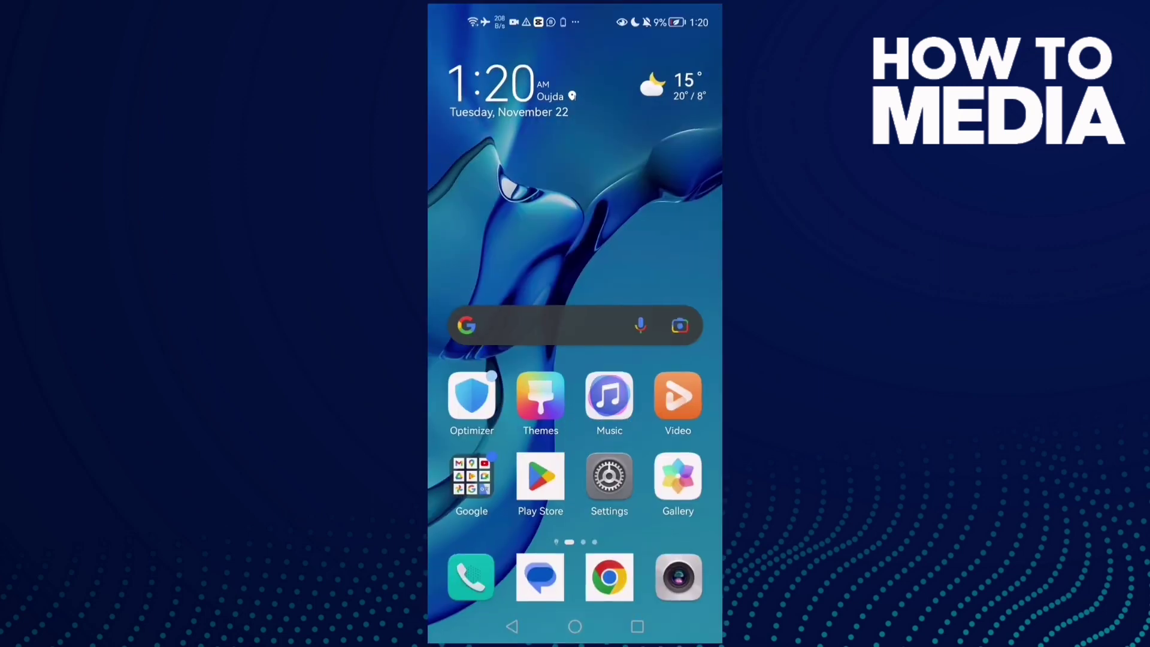